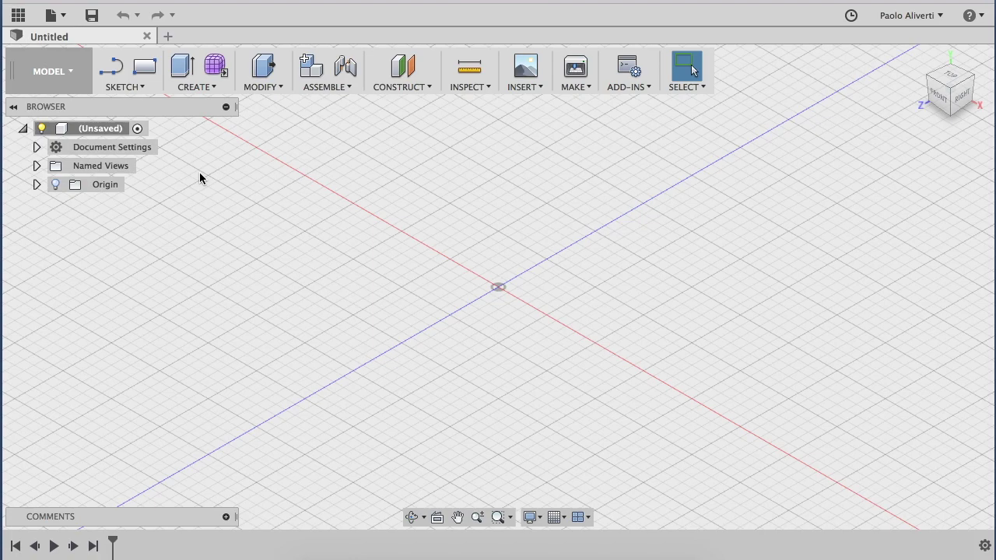
- Check the workspaces, then open the CREATE menu of solid commands in the empty design
{"action": "left_click", "coordinate": [68, 72]}
{"action": "left_click", "coordinate": [209, 86]}
{"action": "mouse_move", "coordinate": [191, 252]}
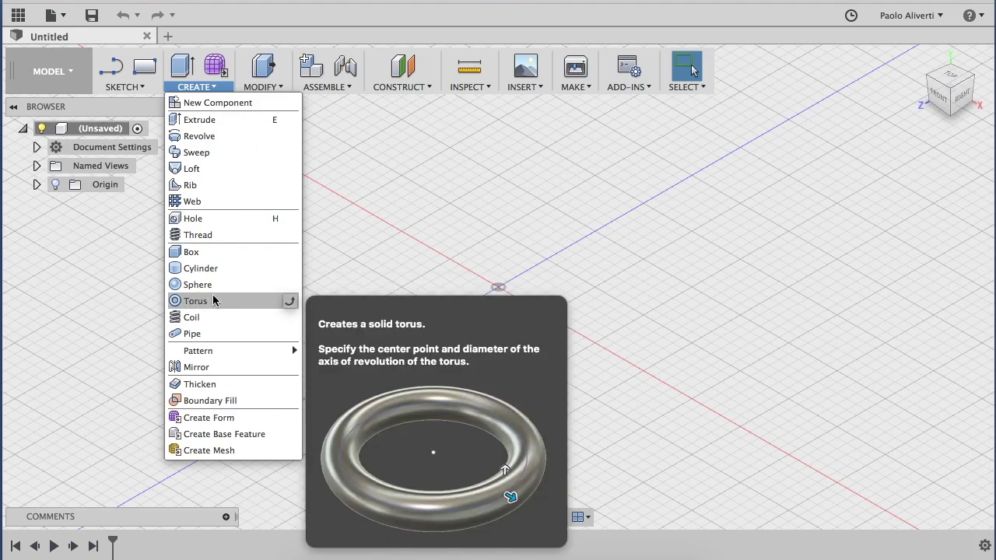
- Create a 55 × 50 × 45 mm box on the ground plane from the origin and confirm it
{"action": "left_click", "coordinate": [208, 255]}
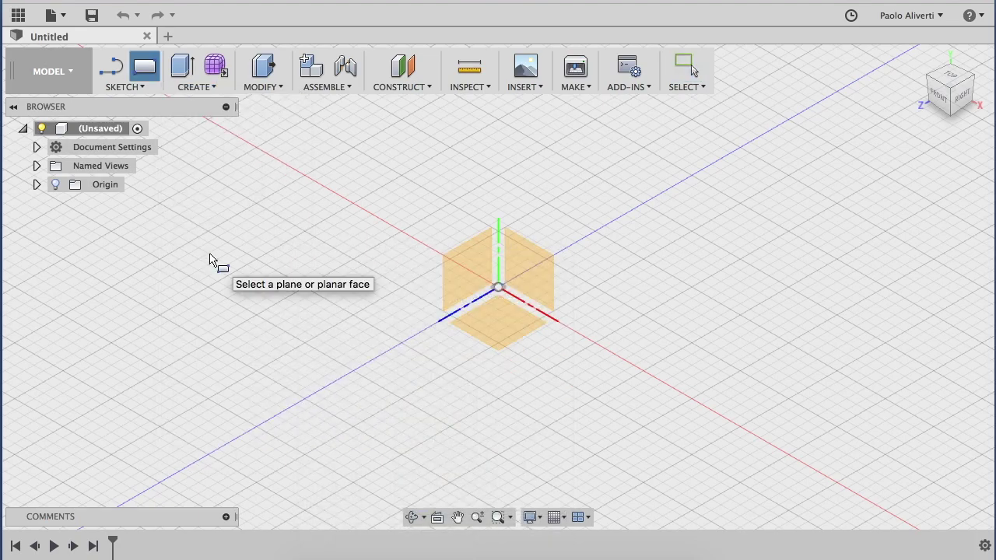
{"action": "left_click", "coordinate": [513, 327]}
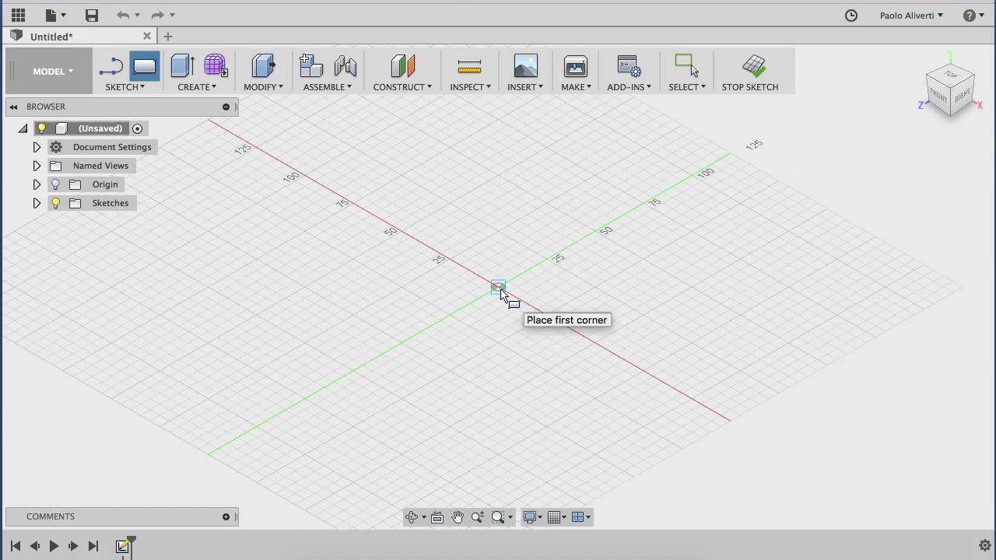
{"action": "left_click", "coordinate": [498, 233]}
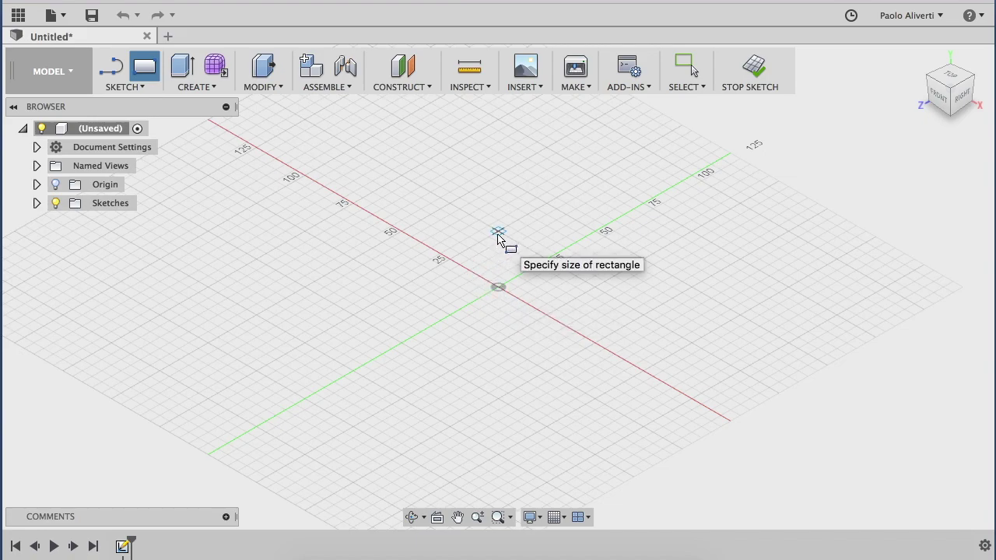
{"action": "left_click", "coordinate": [509, 351]}
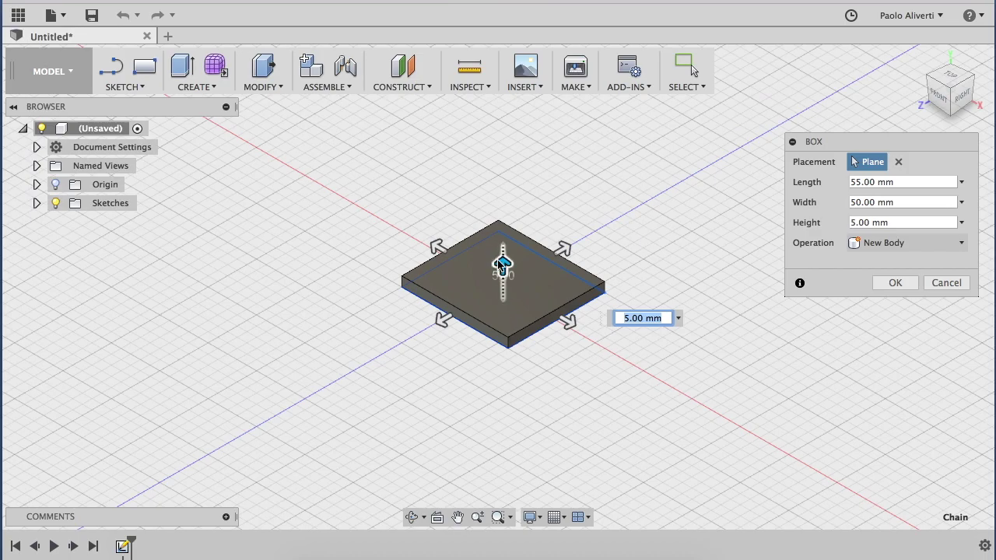
{"action": "left_click_drag", "start_coordinate": [503, 265], "coordinate": [503, 174]}
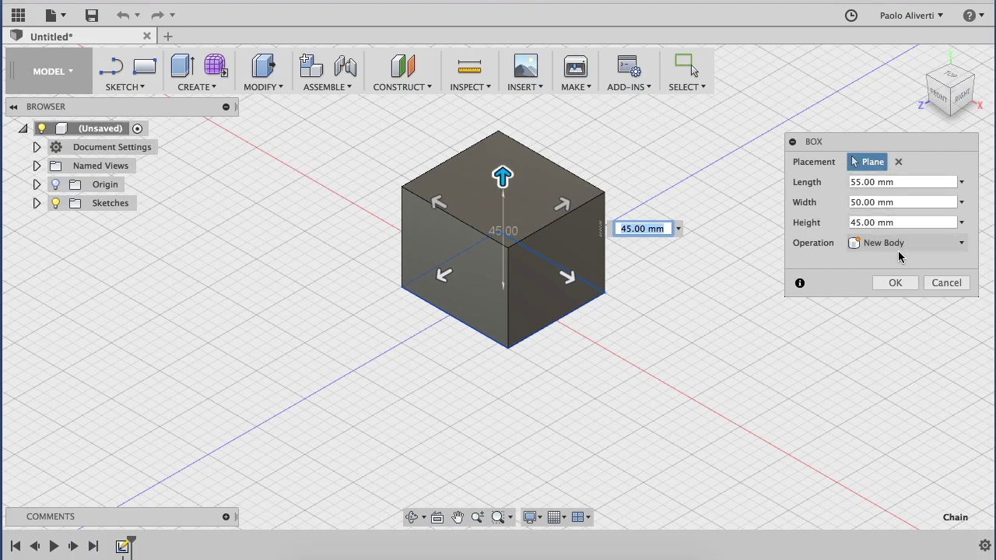
{"action": "left_click", "coordinate": [889, 284]}
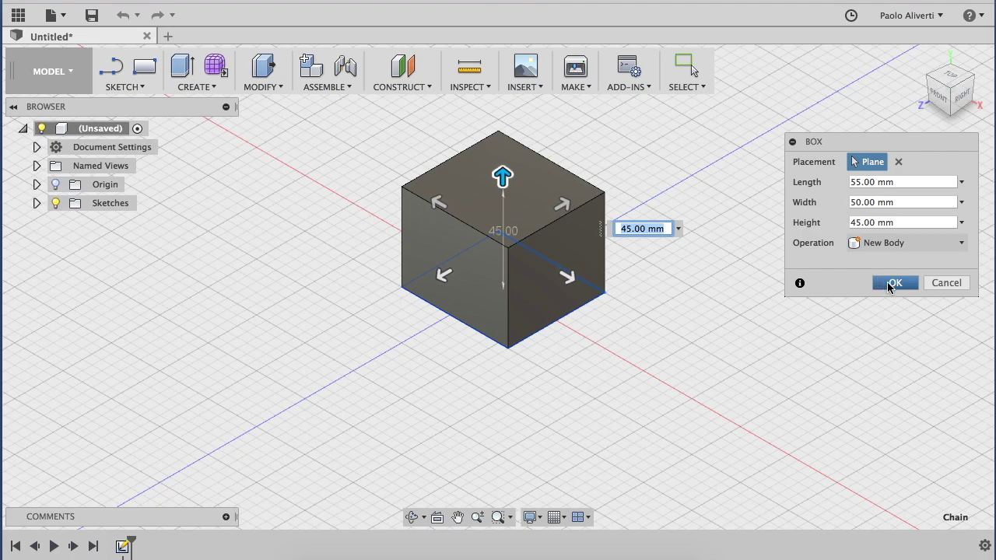
{"action": "left_click", "coordinate": [890, 285]}
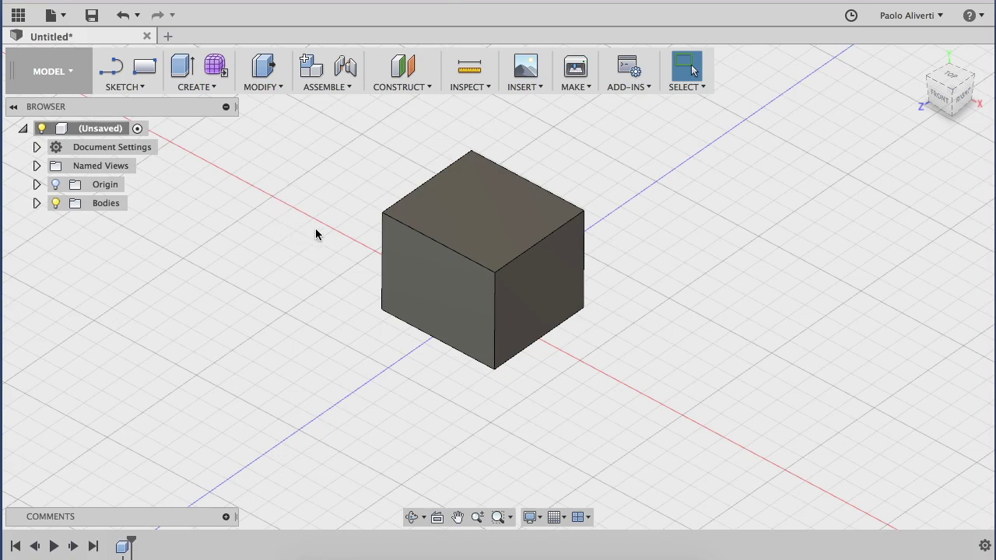
- Zoom in and out on the finished box, then pan the view slightly sideways
{"action": "scroll", "coordinate": [315, 229], "scroll_direction": "down", "scroll_amount": 1}
{"action": "scroll", "coordinate": [315, 229], "scroll_direction": "up", "scroll_amount": 2}
{"action": "scroll", "coordinate": [315, 229], "scroll_direction": "down", "scroll_amount": 2}
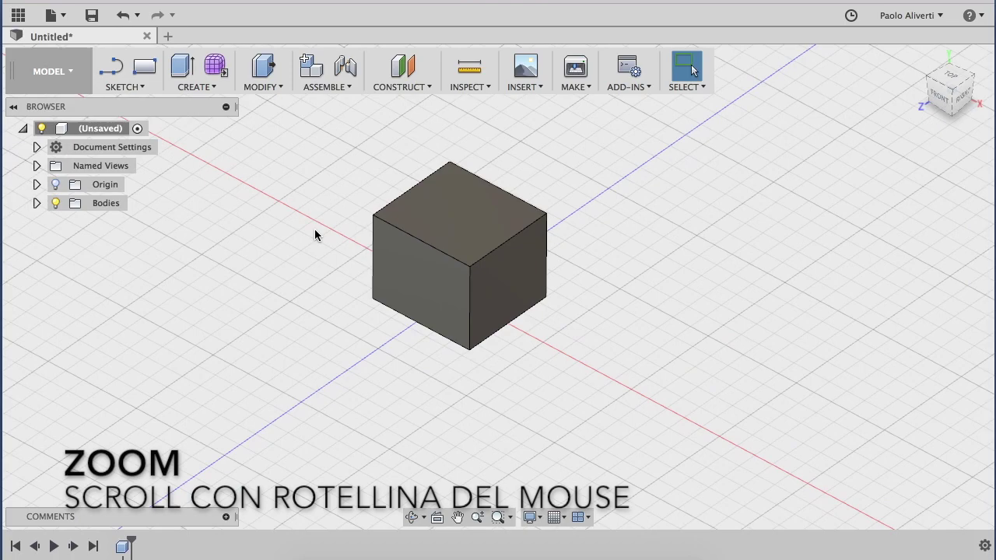
{"action": "scroll", "coordinate": [315, 229], "scroll_direction": "up", "scroll_amount": 3}
{"action": "scroll", "coordinate": [315, 229], "scroll_direction": "down", "scroll_amount": 1}
{"action": "scroll", "coordinate": [314, 228], "scroll_direction": "down", "scroll_amount": 2}
{"action": "scroll", "coordinate": [314, 228], "scroll_direction": "up", "scroll_amount": 2}
{"action": "scroll", "coordinate": [308, 243], "scroll_direction": "up", "scroll_amount": 1}
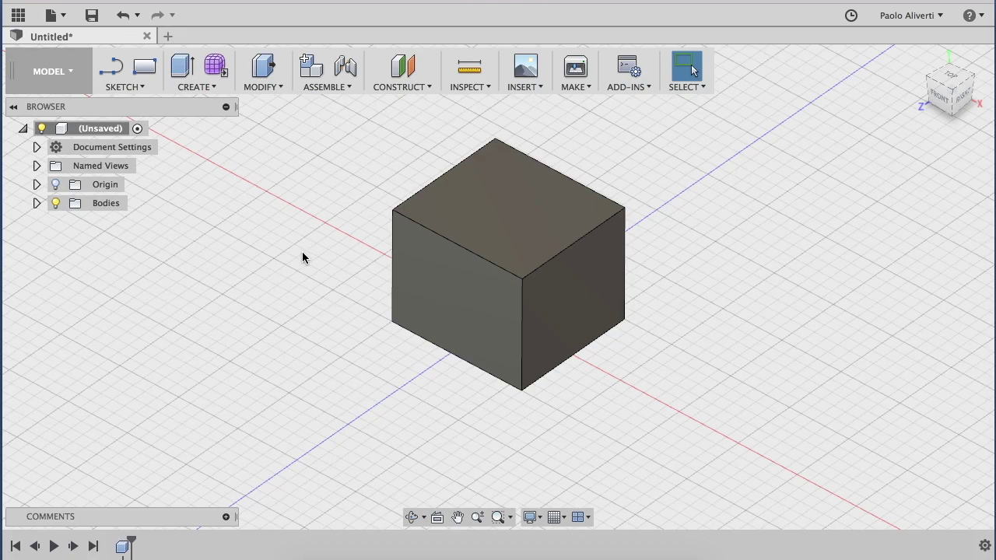
{"action": "mouse_move", "coordinate": [304, 259]}
{"action": "middle_mouse_down"}
{"action": "mouse_move", "coordinate": [286, 254]}
{"action": "mouse_move", "coordinate": [454, 256]}
{"action": "mouse_move", "coordinate": [205, 260]}
{"action": "mouse_move", "coordinate": [320, 264]}
{"action": "middle_mouse_up"}
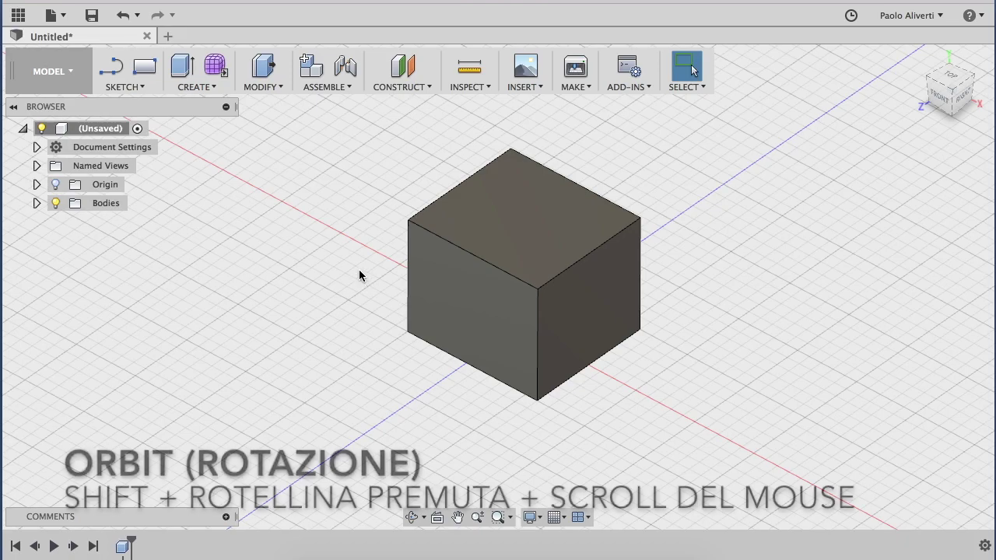
- Orbit the view to see the box from the top-right and top-front corners
{"action": "mouse_move", "coordinate": [360, 276]}
{"action": "middle_mouse_down", "text": "shift"}
{"action": "mouse_move", "coordinate": [366, 298]}
{"action": "mouse_move", "coordinate": [405, 312]}
{"action": "mouse_move", "coordinate": [434, 296]}
{"action": "mouse_move", "coordinate": [436, 272]}
{"action": "mouse_move", "coordinate": [402, 244]}
{"action": "mouse_move", "coordinate": [329, 240]}
{"action": "mouse_move", "coordinate": [323, 258]}
{"action": "mouse_move", "coordinate": [376, 291]}
{"action": "middle_mouse_up", "text": "shift"}
{"action": "mouse_move", "coordinate": [591, 371]}
{"action": "middle_mouse_down", "text": "shift"}
{"action": "mouse_move", "coordinate": [611, 362]}
{"action": "mouse_move", "coordinate": [627, 316]}
{"action": "mouse_move", "coordinate": [566, 345]}
{"action": "middle_mouse_up", "text": "shift"}
{"action": "mouse_move", "coordinate": [356, 313]}
{"action": "middle_mouse_down", "text": "shift"}
{"action": "mouse_move", "coordinate": [367, 338]}
{"action": "mouse_move", "coordinate": [422, 351]}
{"action": "middle_mouse_up", "text": "shift"}
{"action": "mouse_move", "coordinate": [234, 288]}
{"action": "middle_mouse_down", "text": "shift"}
{"action": "mouse_move", "coordinate": [222, 315]}
{"action": "mouse_move", "coordinate": [221, 285]}
{"action": "mouse_move", "coordinate": [278, 338]}
{"action": "middle_mouse_up", "text": "shift"}
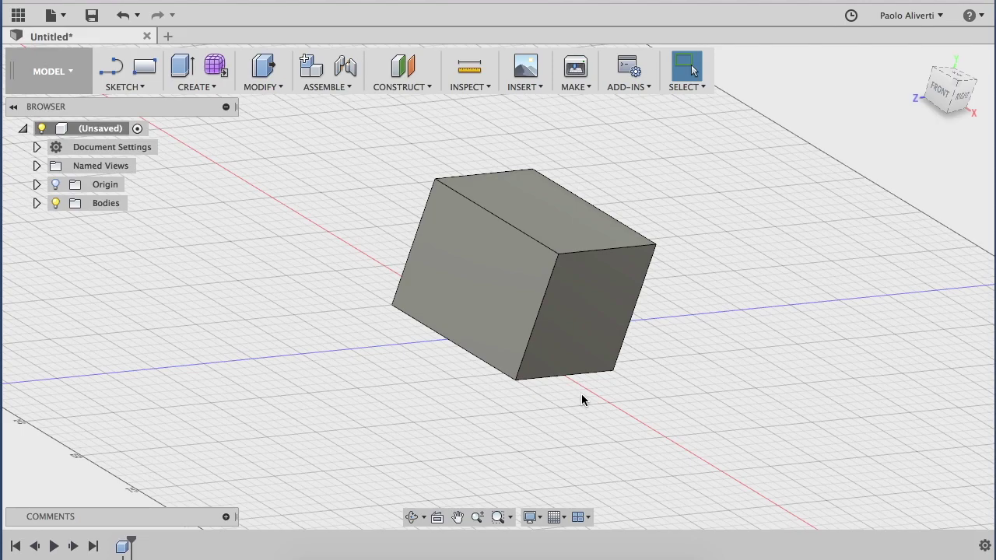
{"action": "mouse_move", "coordinate": [950, 90]}
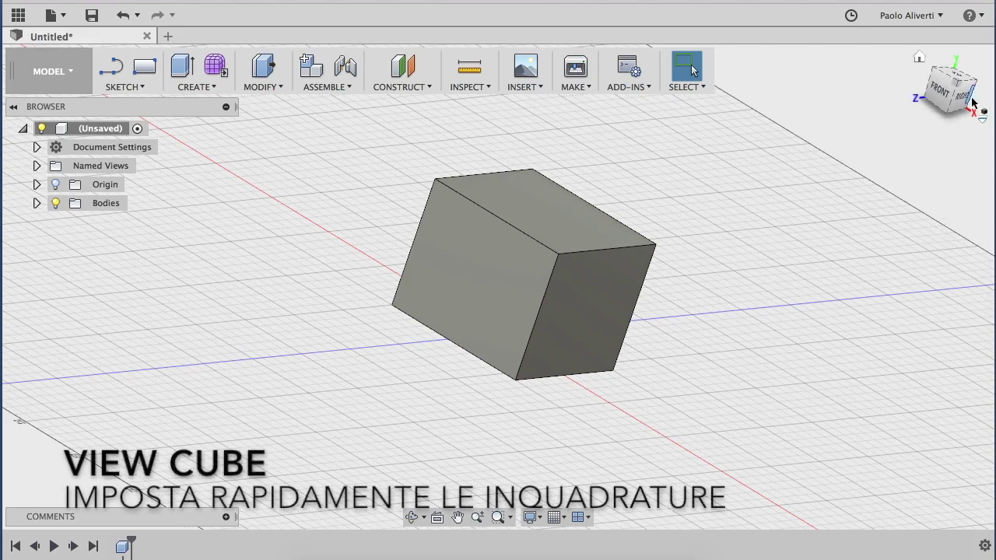
- Return to the home isometric view, zoom out and pan to reposition the box
{"action": "left_click", "coordinate": [920, 59]}
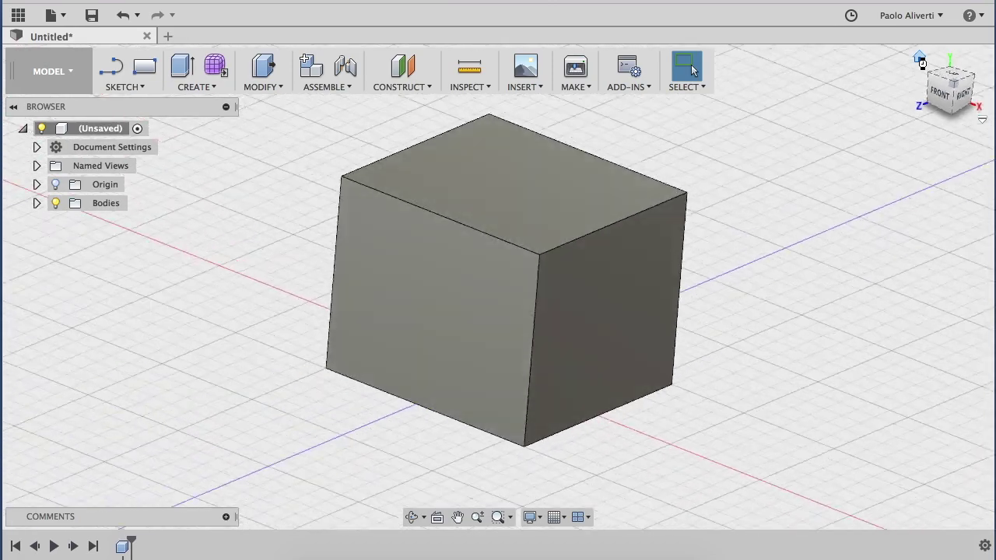
{"action": "scroll", "coordinate": [796, 137], "scroll_direction": "down", "scroll_amount": 2}
{"action": "scroll", "coordinate": [796, 138], "scroll_direction": "down", "scroll_amount": 1}
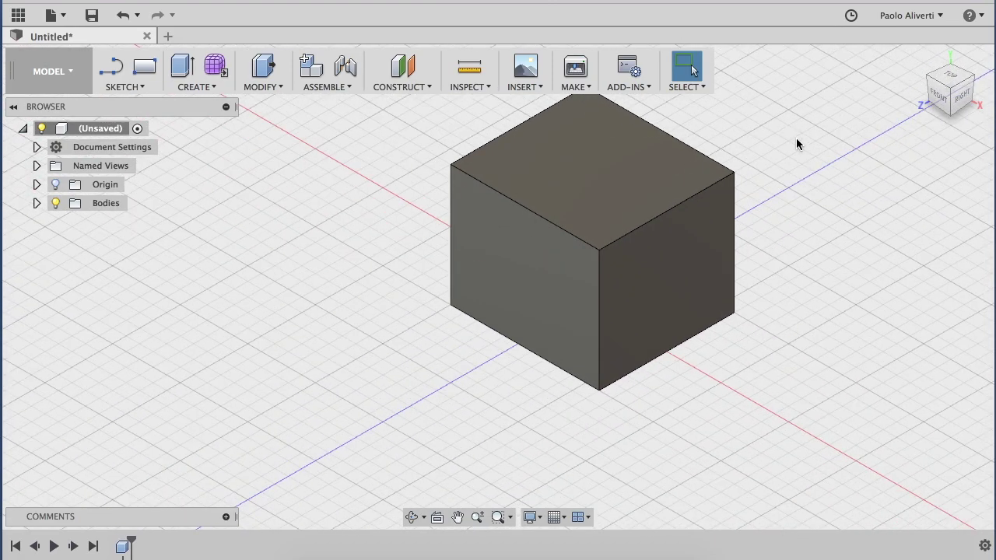
{"action": "middle_click_drag", "start_coordinate": [822, 174], "coordinate": [711, 202]}
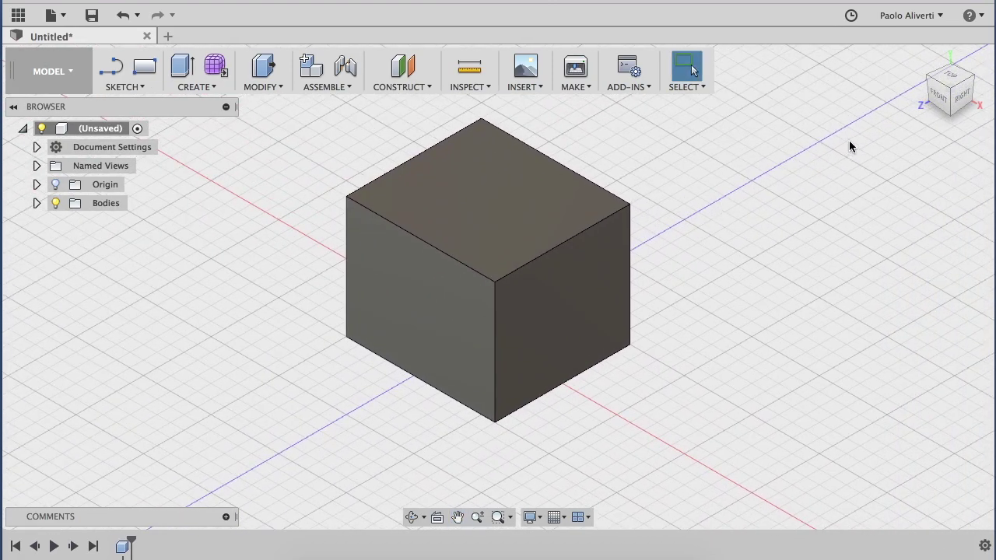
- Use the ViewCube for top, rotated top and front views, then an angled corner view
{"action": "left_click", "coordinate": [950, 80]}
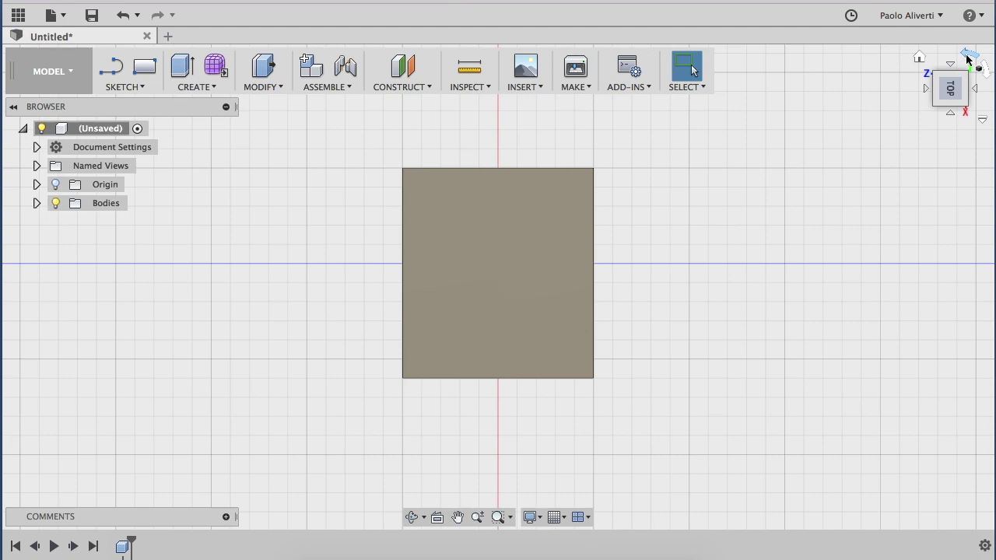
{"action": "left_click", "coordinate": [967, 59]}
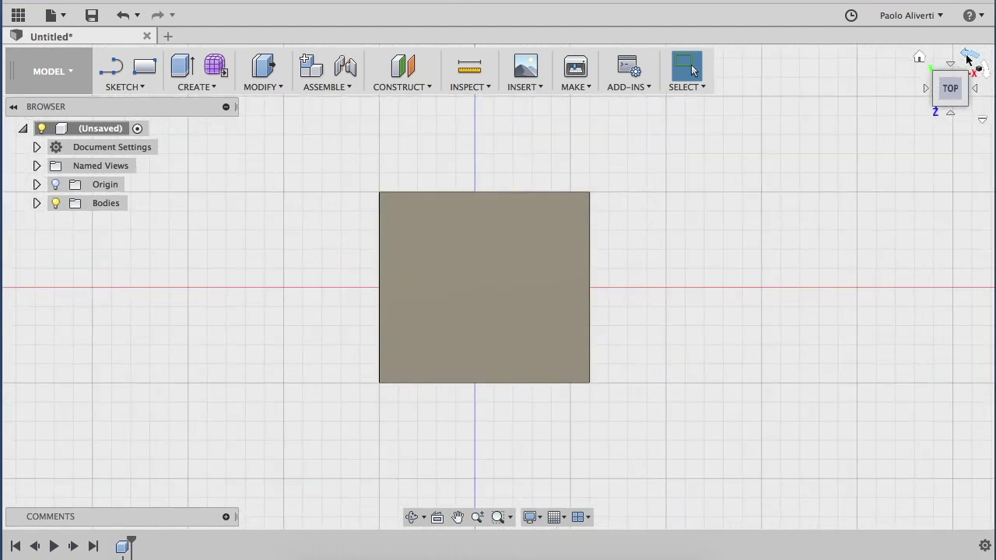
{"action": "left_click", "coordinate": [951, 113]}
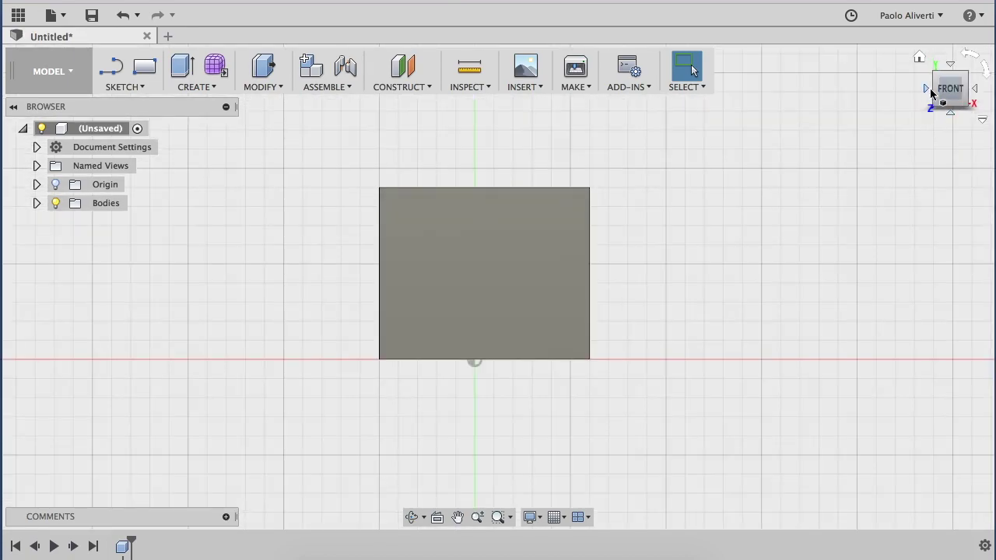
{"action": "left_click", "coordinate": [938, 81]}
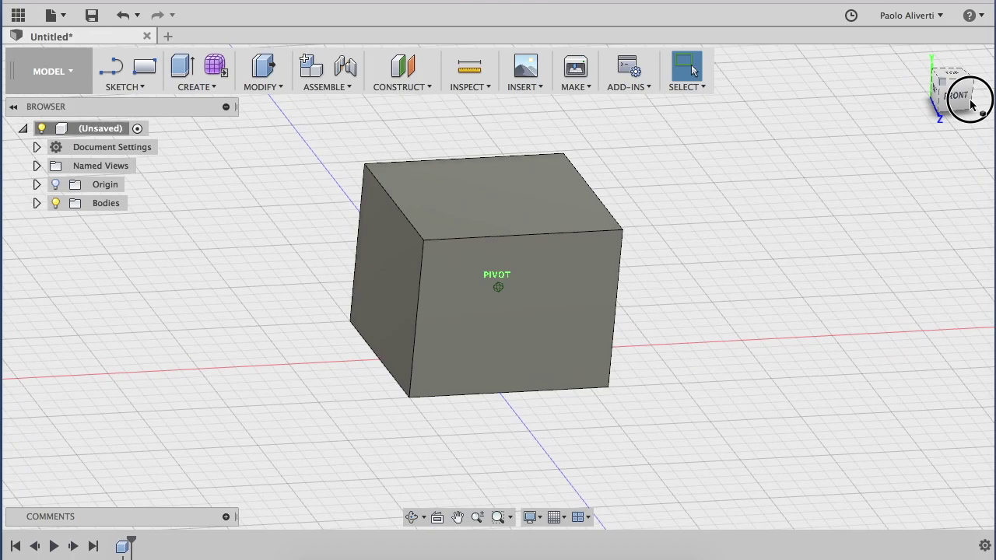
{"action": "left_click_drag", "start_coordinate": [953, 94], "coordinate": [931, 88]}
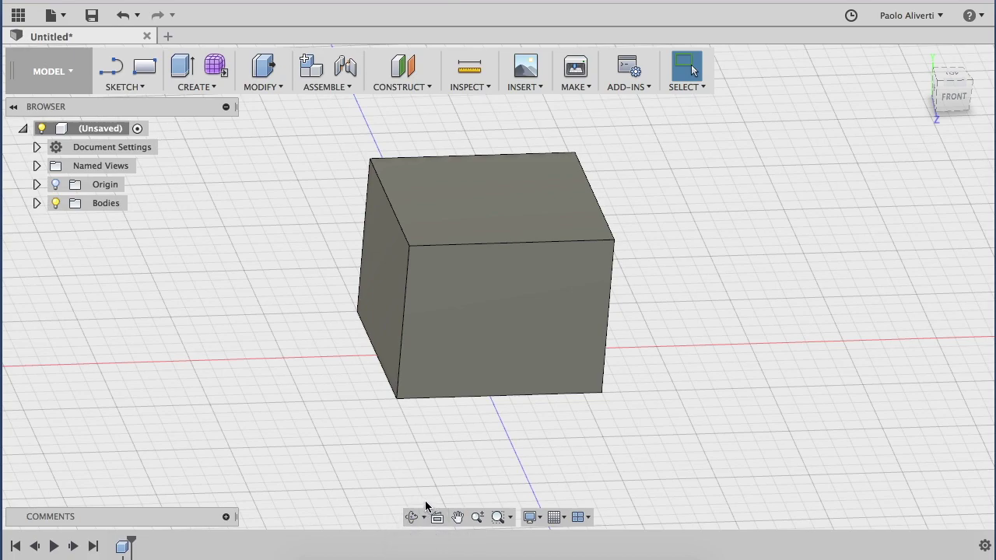
- Orbit the view around the box with the navigation bar's Orbit tool
{"action": "left_click", "coordinate": [424, 518]}
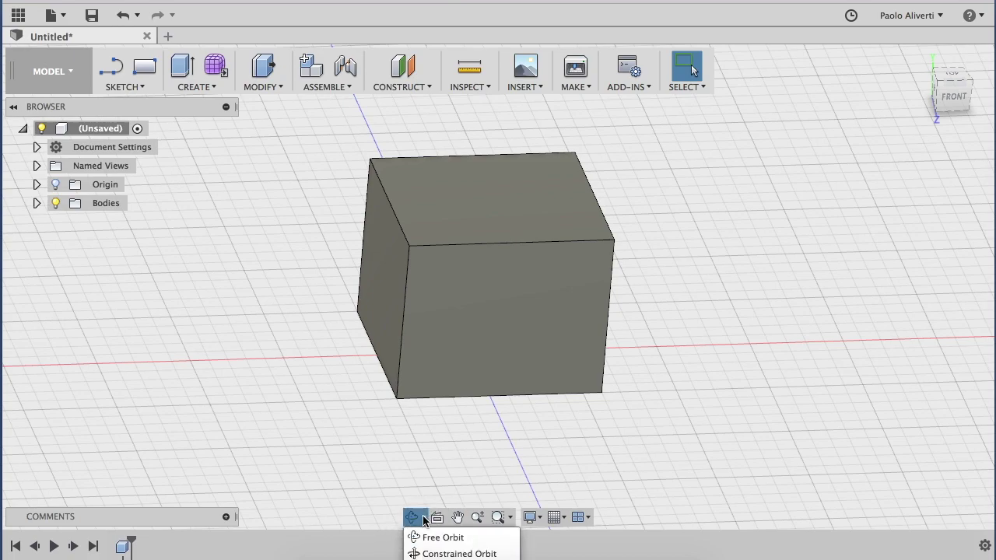
{"action": "left_click", "coordinate": [426, 456]}
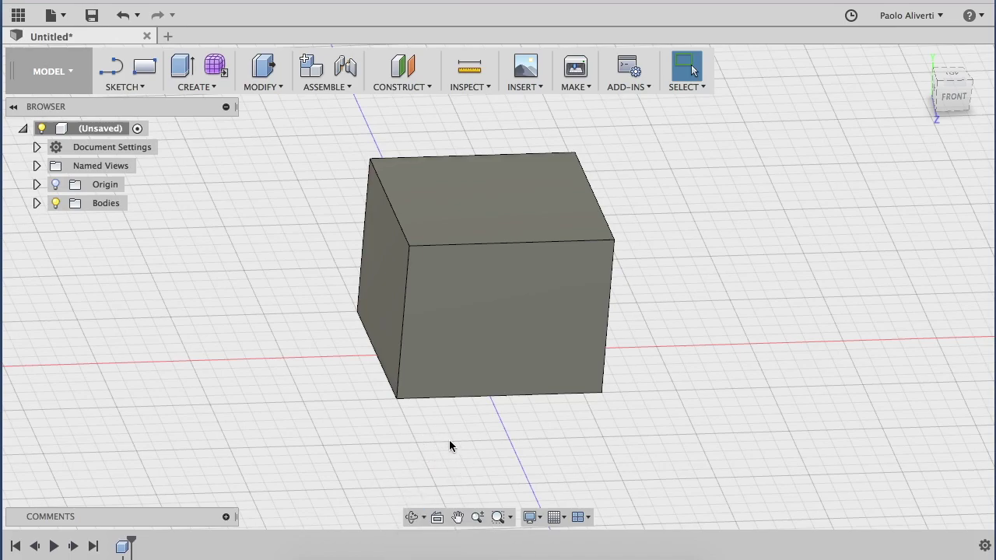
{"action": "left_click", "coordinate": [413, 517]}
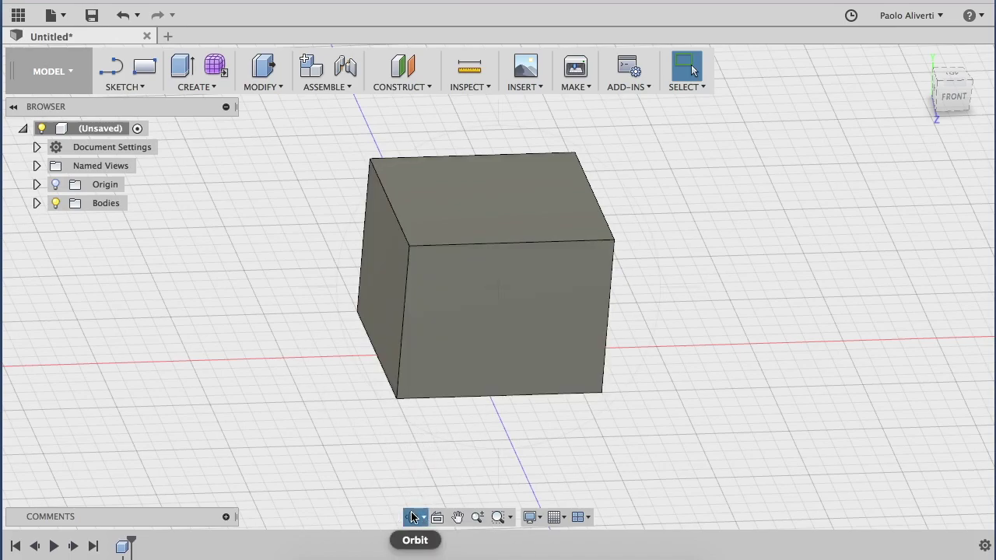
{"action": "mouse_move", "coordinate": [462, 400]}
{"action": "left_mouse_down"}
{"action": "mouse_move", "coordinate": [520, 405]}
{"action": "mouse_move", "coordinate": [322, 327]}
{"action": "left_mouse_up"}
- Look straight at the box's front face, shift it left, then orbit to a lower angle
{"action": "left_click", "coordinate": [436, 517]}
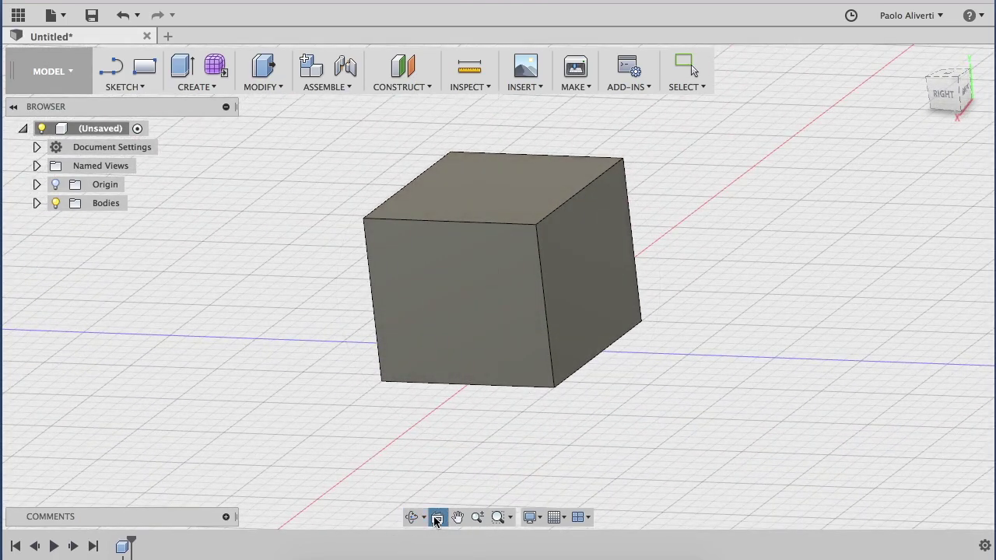
{"action": "left_click", "coordinate": [466, 319]}
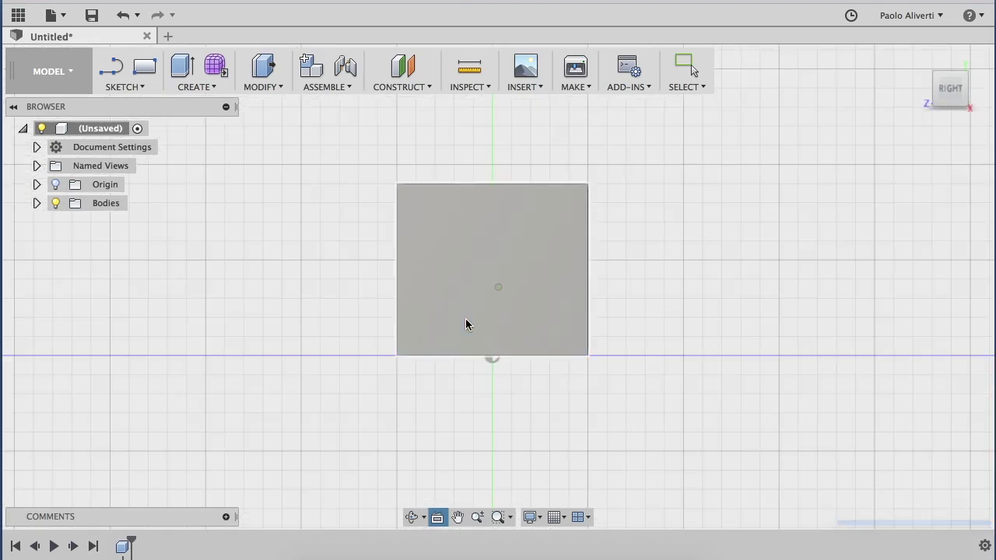
{"action": "middle_click_drag", "start_coordinate": [538, 265], "coordinate": [607, 277]}
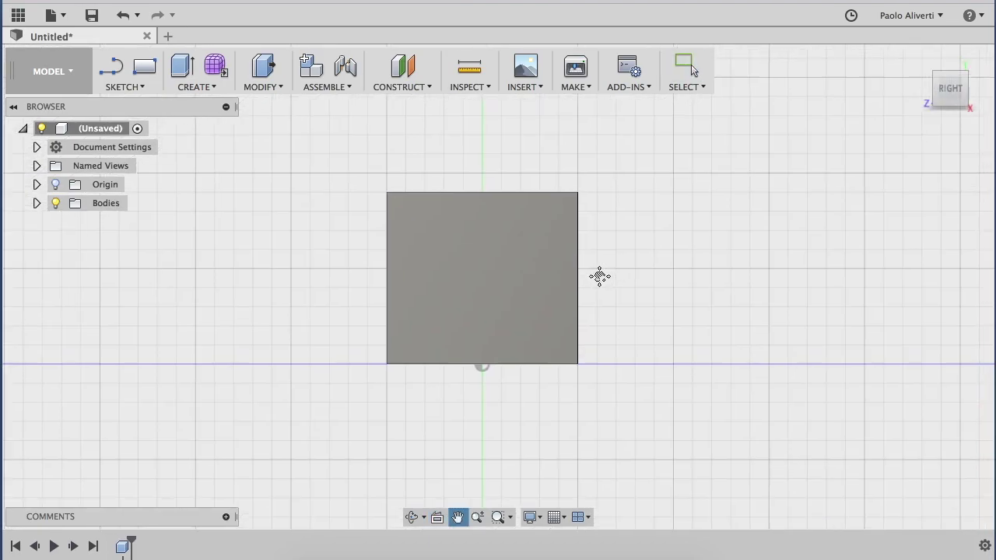
{"action": "middle_click_drag", "start_coordinate": [598, 286], "coordinate": [450, 517], "text": "shift"}
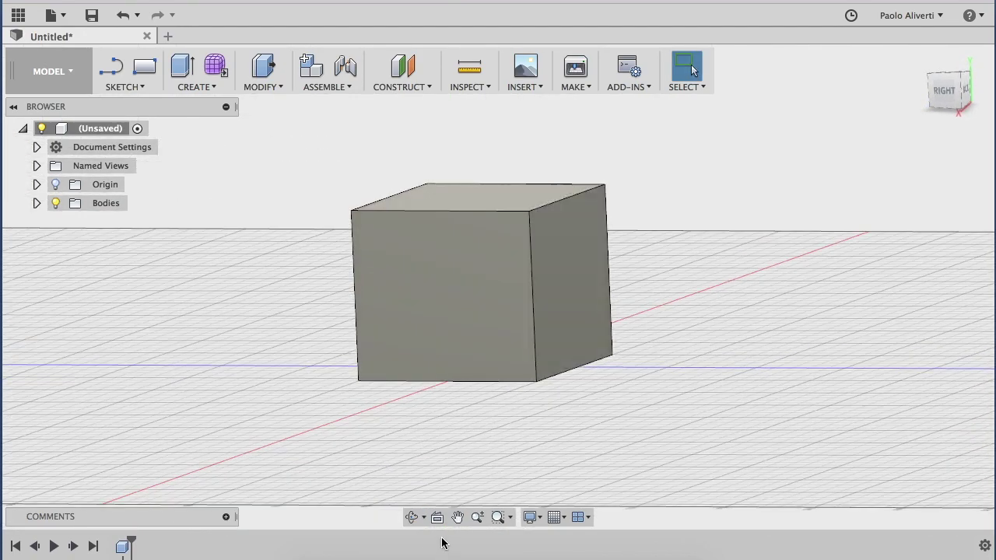
- Pan the box further right in the view and return to selecting
{"action": "left_click", "coordinate": [457, 518]}
{"action": "mouse_move", "coordinate": [501, 349]}
{"action": "left_mouse_down"}
{"action": "mouse_move", "coordinate": [474, 361]}
{"action": "mouse_move", "coordinate": [485, 363]}
{"action": "left_mouse_up"}
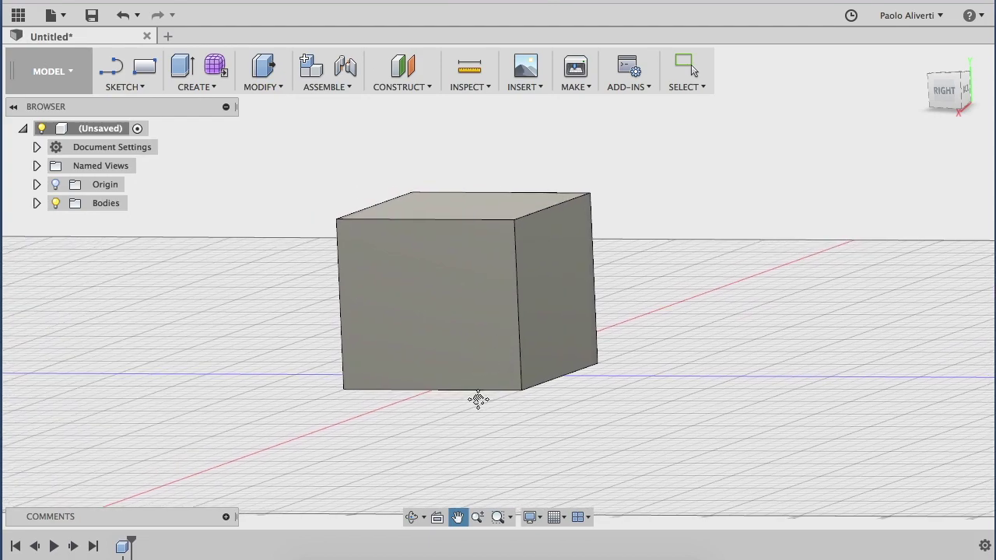
{"action": "left_click", "coordinate": [479, 336]}
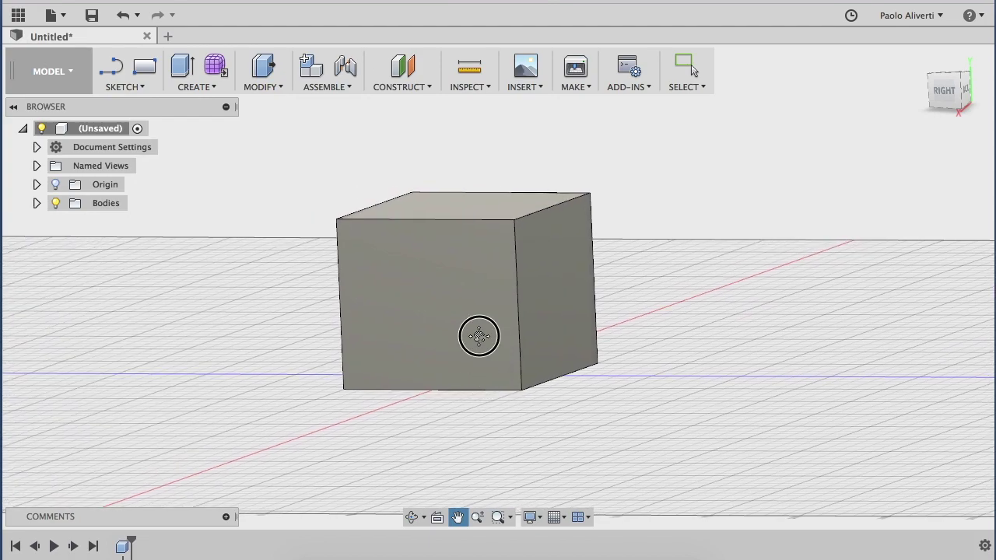
{"action": "mouse_move", "coordinate": [478, 337]}
{"action": "left_mouse_down"}
{"action": "mouse_move", "coordinate": [360, 340]}
{"action": "mouse_move", "coordinate": [528, 341]}
{"action": "left_mouse_up"}
{"action": "key", "text": "Escape"}
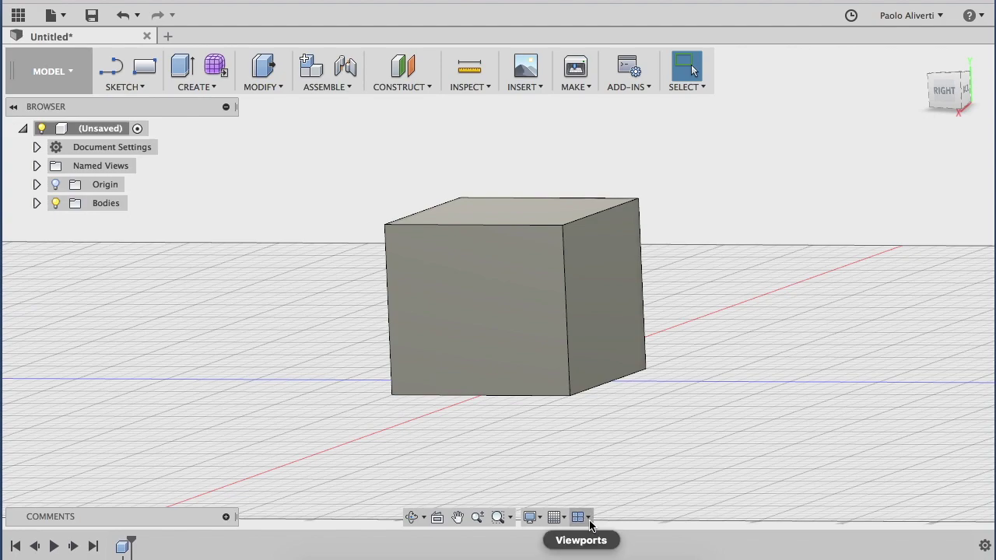
{"action": "left_click", "coordinate": [589, 518]}
- Show the box in four viewports, then go back to a single view and zoom out
{"action": "left_click", "coordinate": [603, 537]}
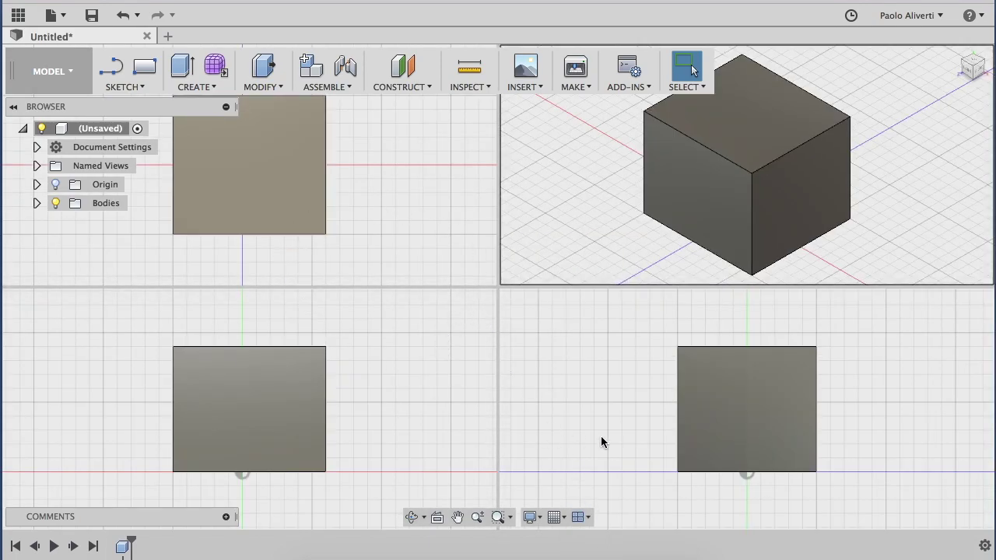
{"action": "left_click", "coordinate": [588, 518]}
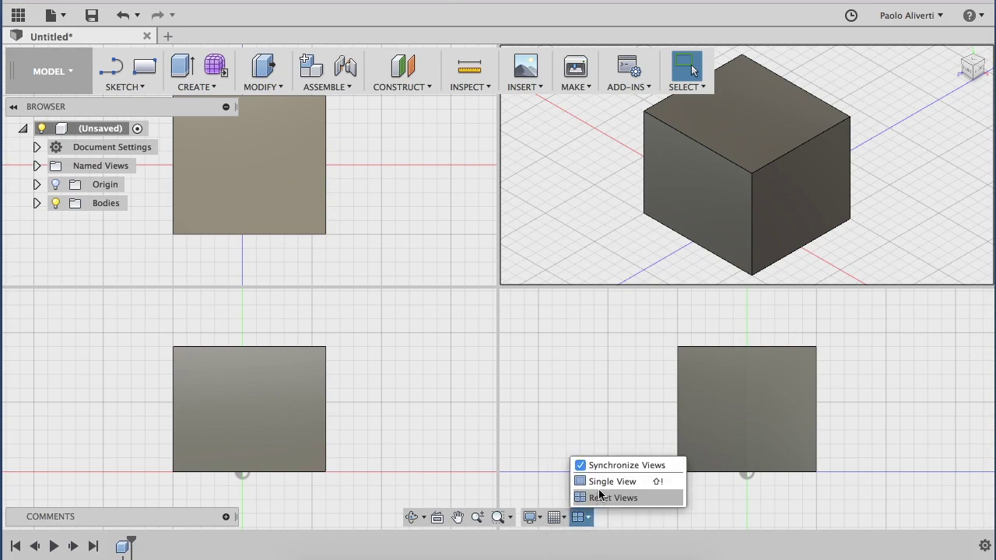
{"action": "left_click", "coordinate": [602, 481]}
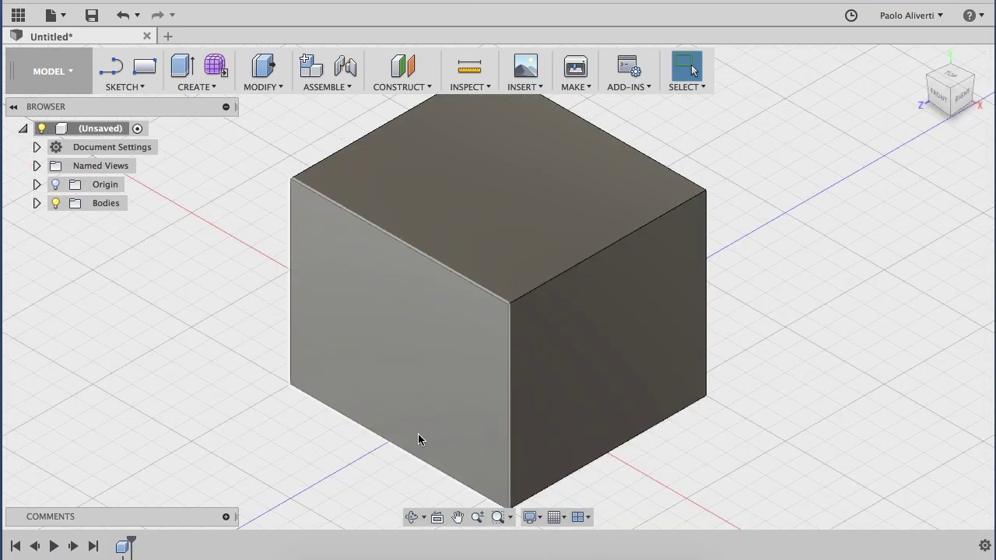
{"action": "scroll", "coordinate": [357, 440], "scroll_direction": "down", "scroll_amount": 2}
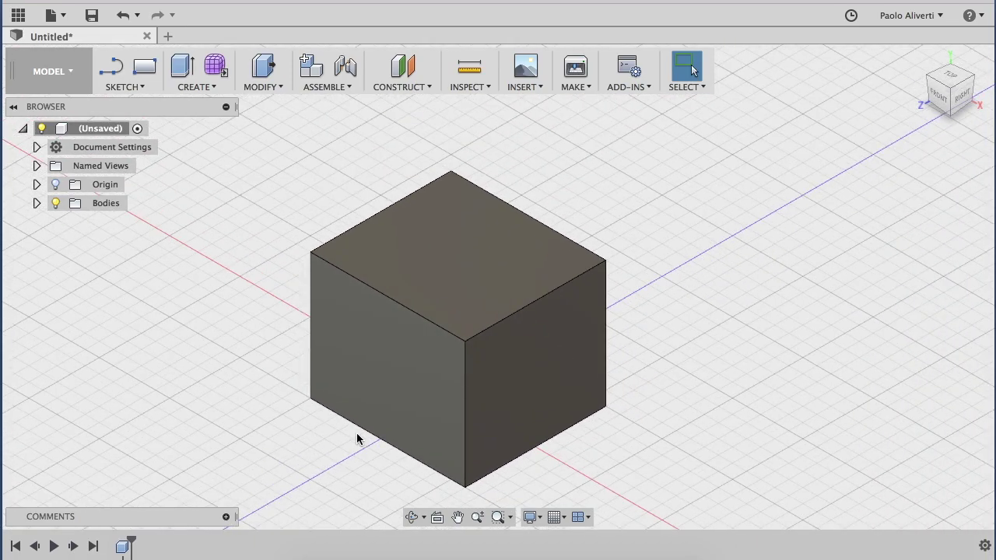